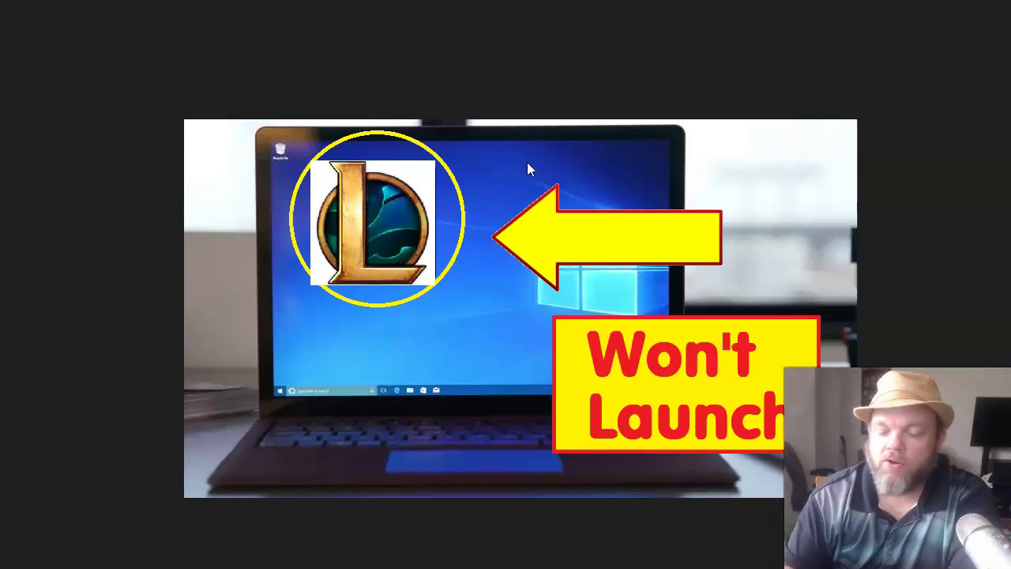
# Step: Advance the slideshow from the 'Won't Launch' title slide to the League of Legends logo slide
pyautogui.press('Right')
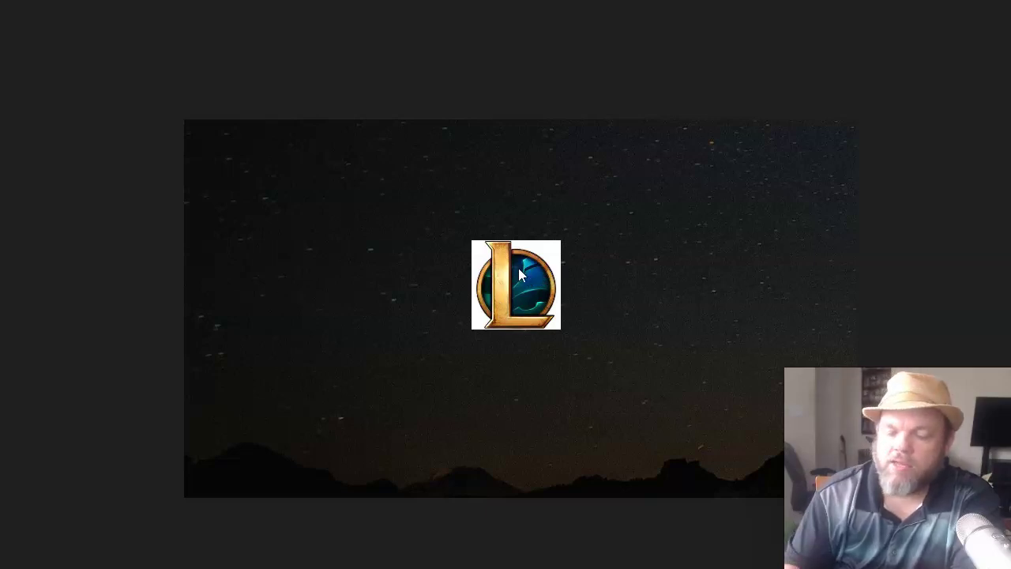
# Step: Advance through the slides for the shortcut's options and its compatibility settings
pyautogui.press('Right')
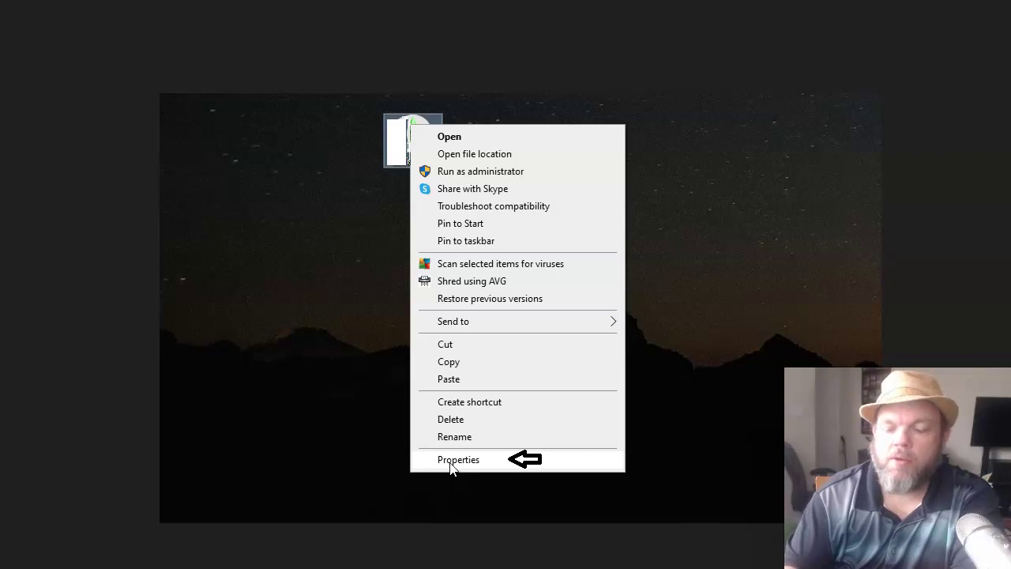
pyautogui.press('Right')
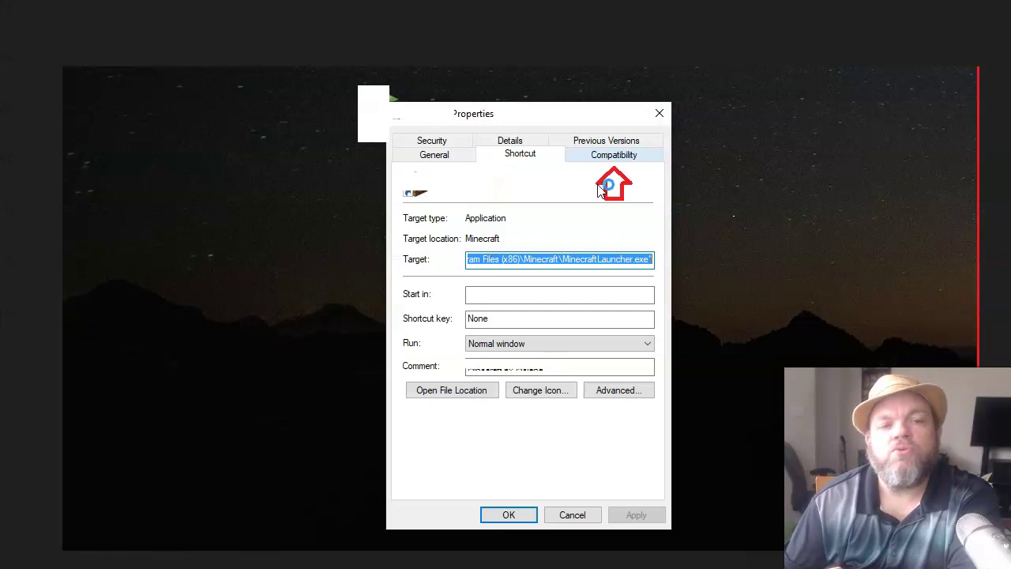
# Step: Switch the shortcut's Properties dialog to the Compatibility tab
pyautogui.click(604, 155)
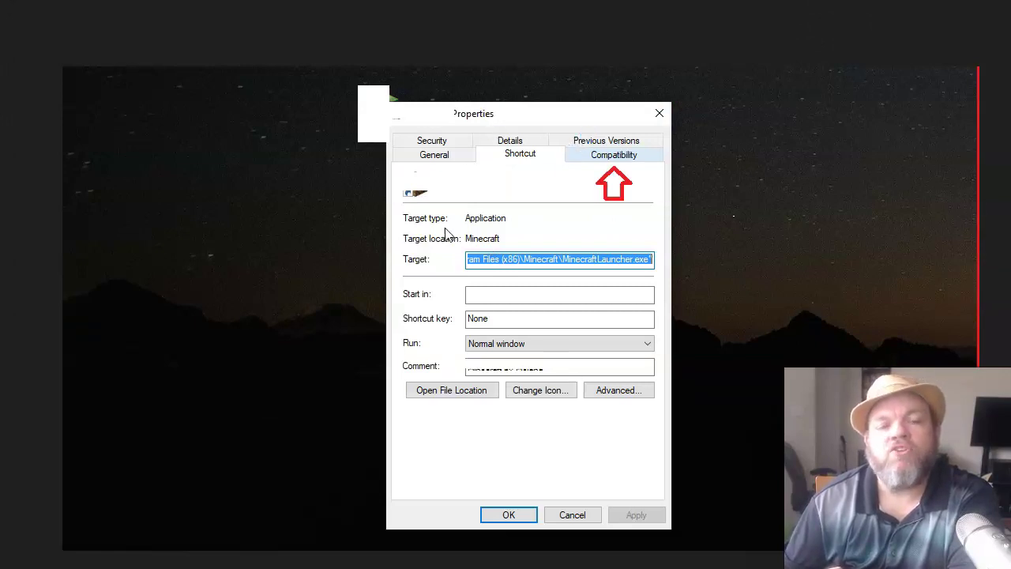